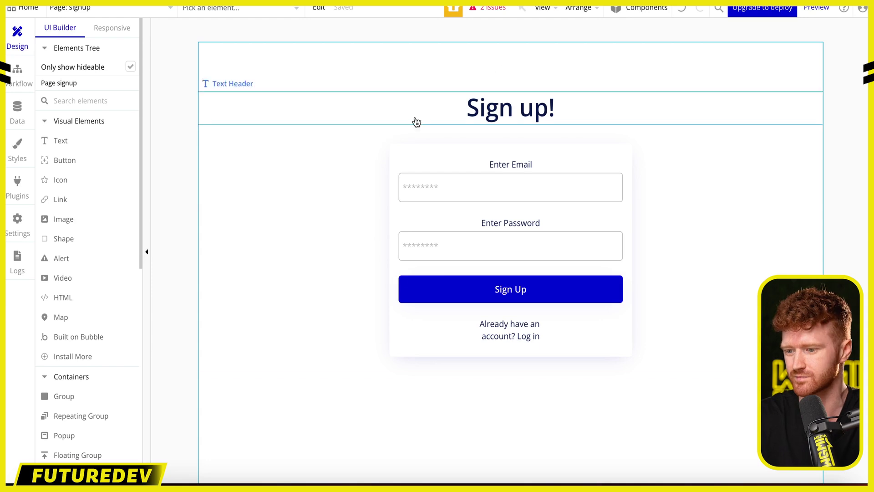
- Back on the signup page, add a click workflow to the Sign Up button
left_click(78, 8)
left_click(250, 51)
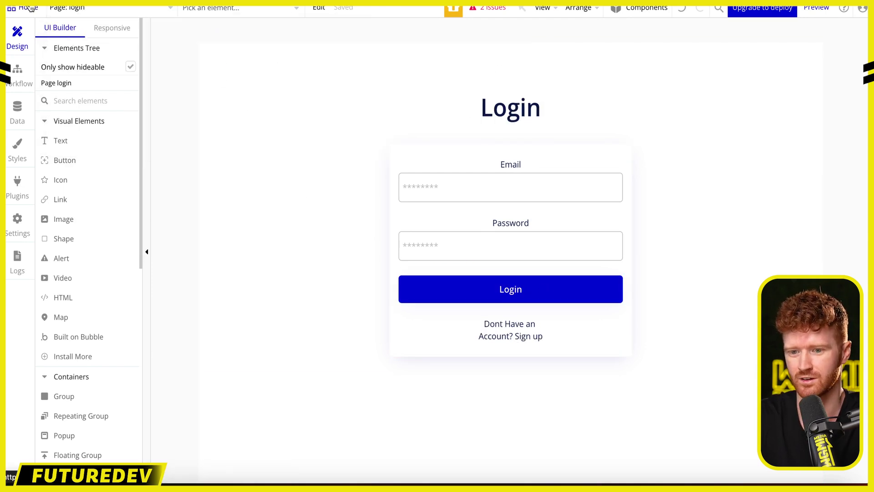
left_click(91, 10)
left_click(264, 69)
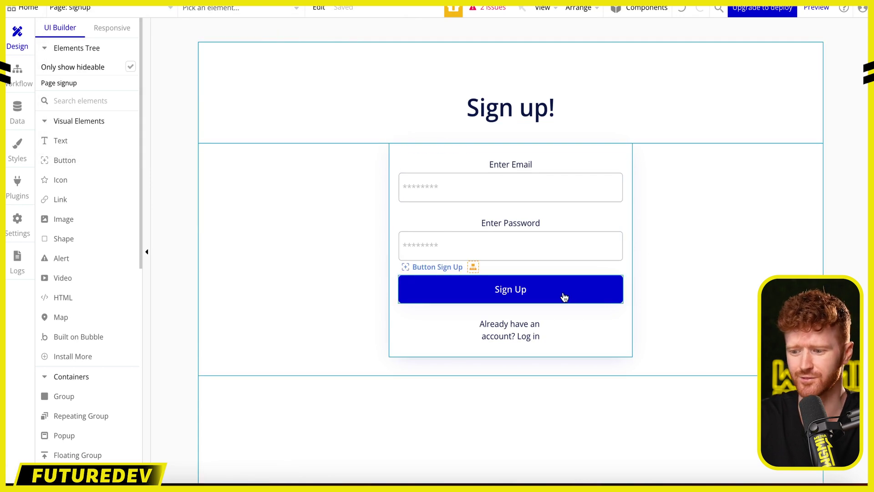
left_click(539, 292)
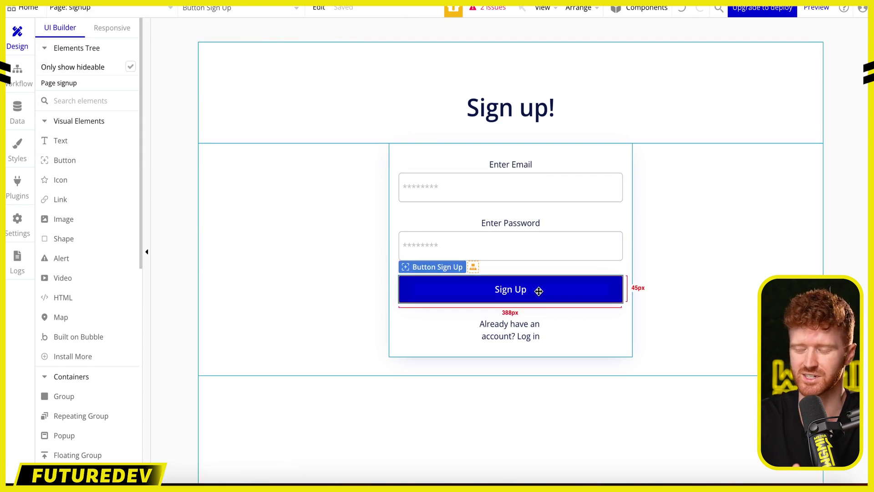
right_click(538, 292)
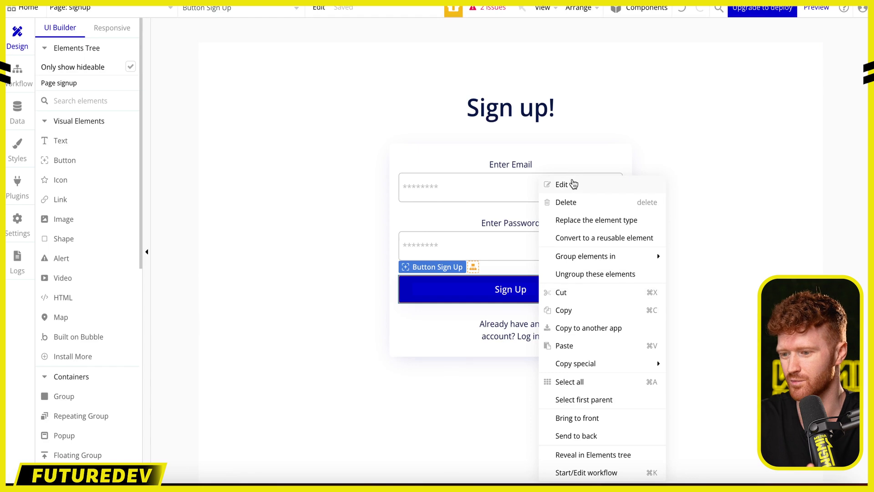
left_click(573, 184)
left_click(591, 247)
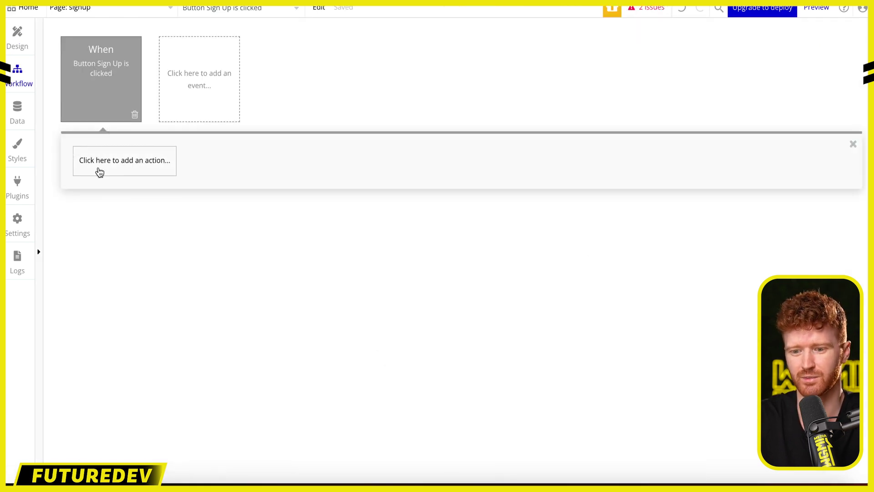
- Add Account > 'Sign the user up' as step 1 of the Sign Up workflow
left_click(105, 167)
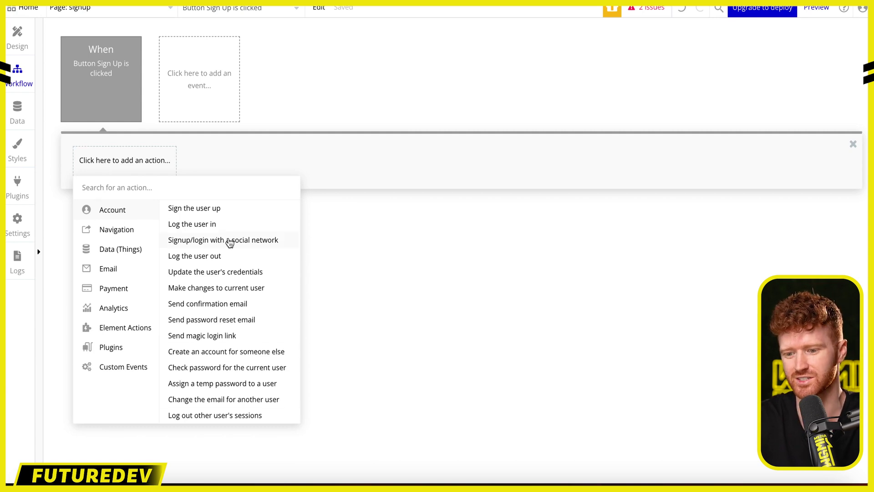
mouse_move(246, 306)
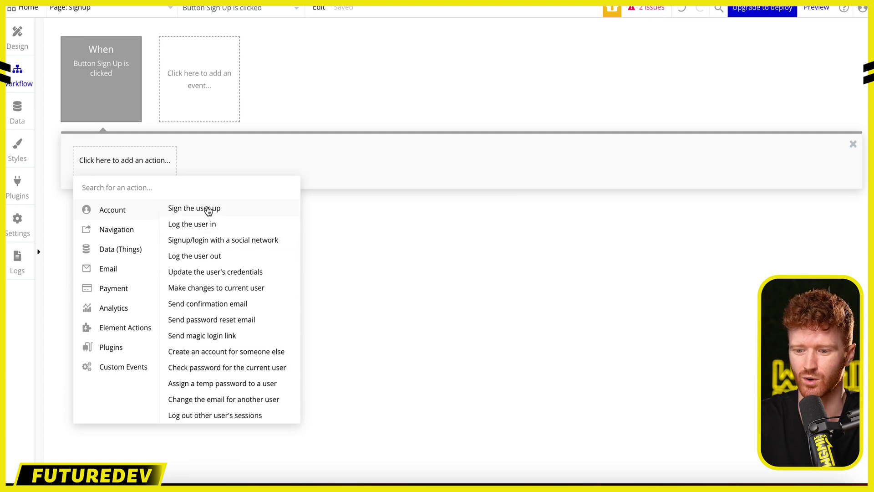
left_click(208, 210)
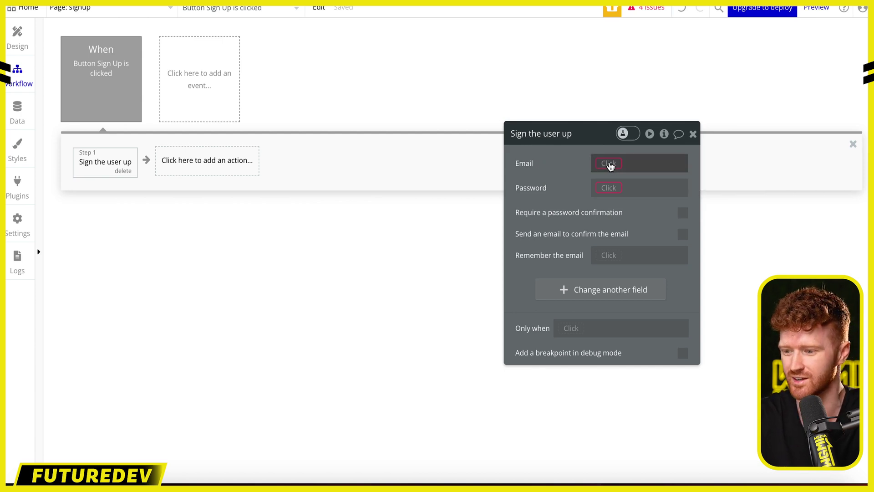
- Set the sign-up Email to Input Email Sign up's value
left_click(610, 164)
scroll(644, 297, "down", 5)
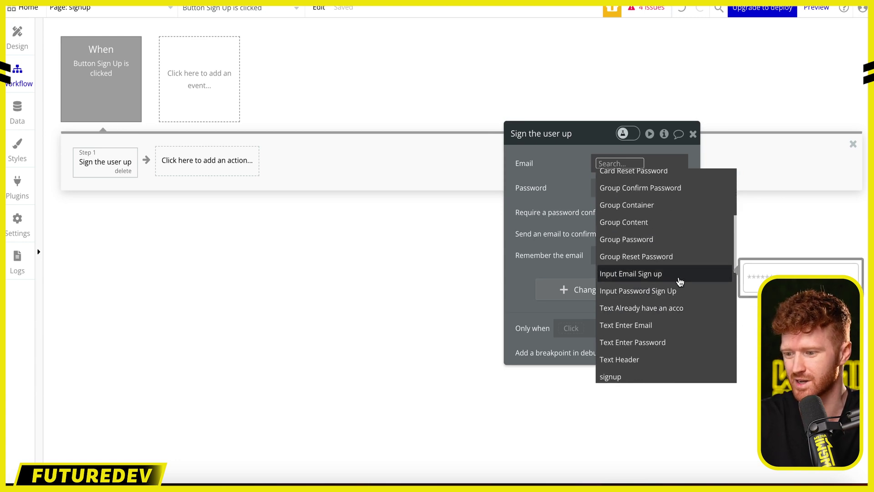
left_click(679, 276)
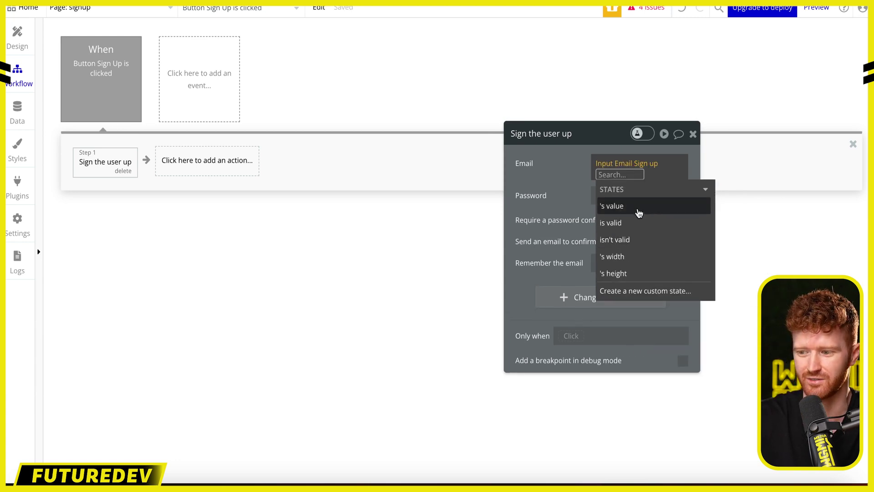
left_click(636, 207)
left_click(549, 176)
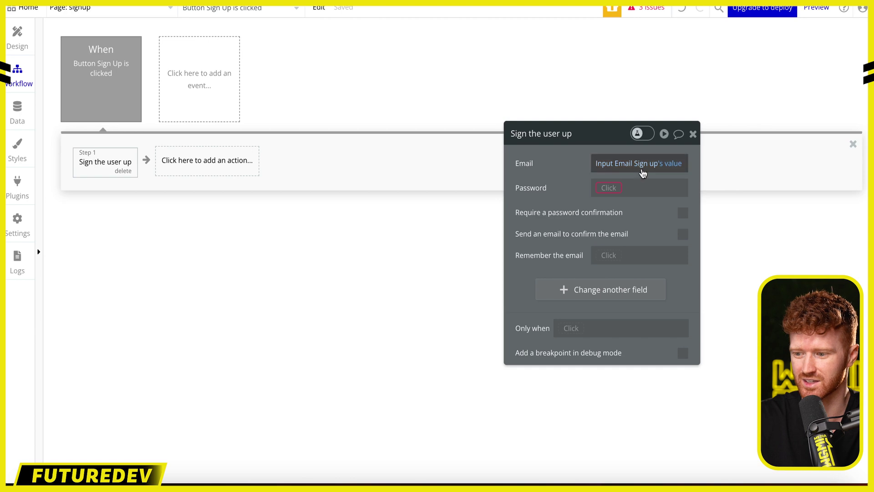
- Set the sign-up Password to Input Password Sign Up's value and close the action panel
left_click(609, 188)
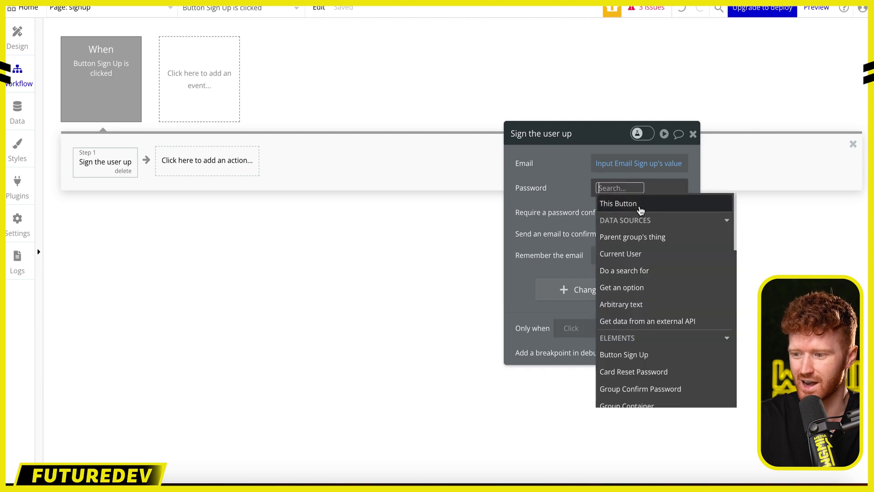
scroll(669, 292, "down", 5)
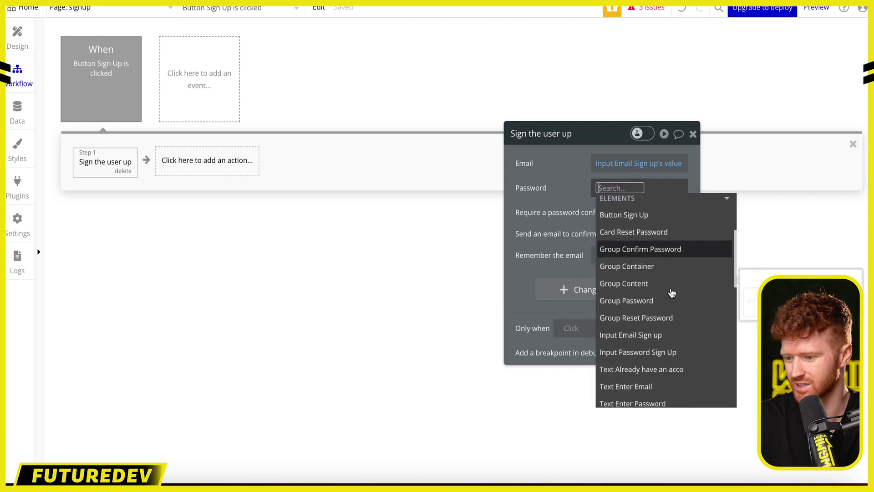
left_click(672, 331)
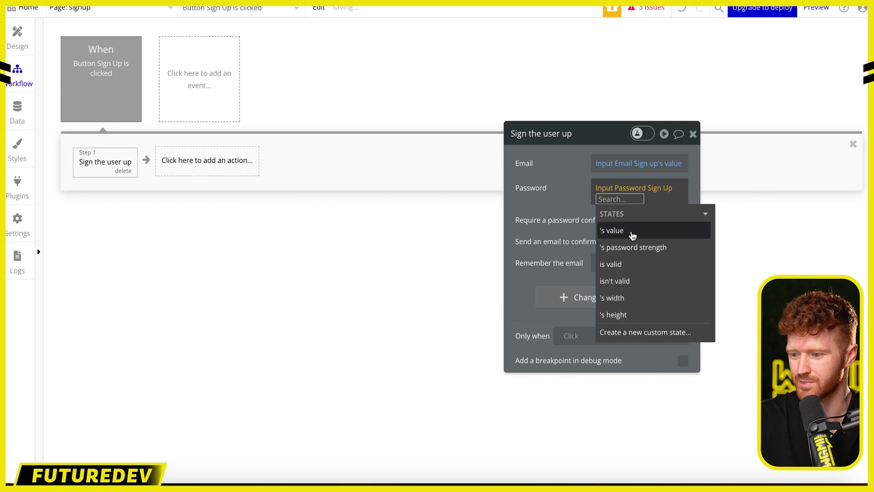
left_click(632, 234)
left_click(575, 198)
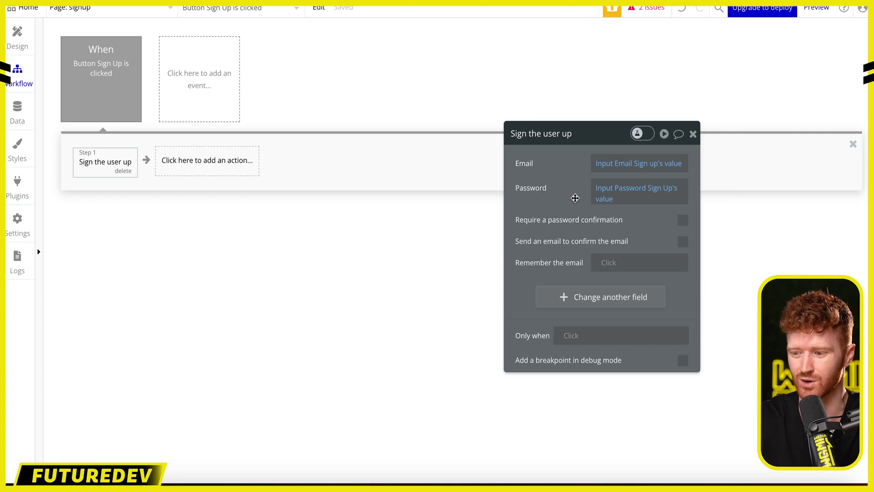
left_click(693, 134)
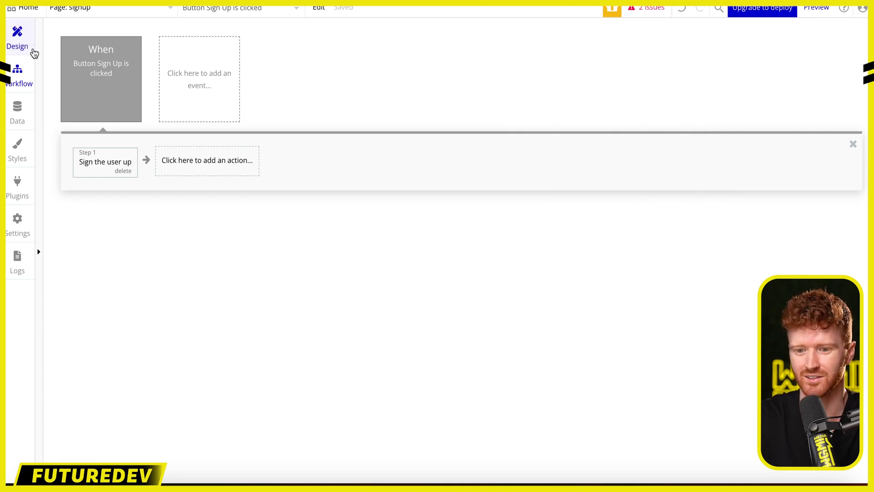
- Close the property panels and launch the app preview
left_click(33, 51)
left_click(693, 133)
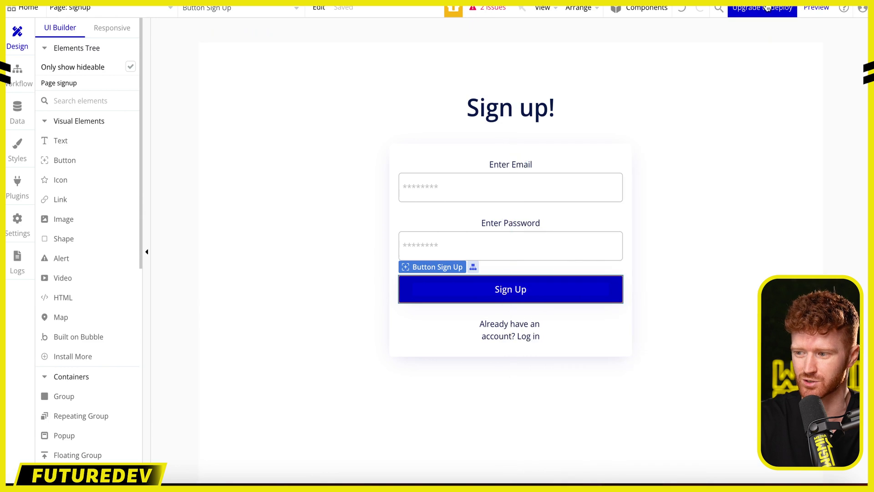
left_click(815, 8)
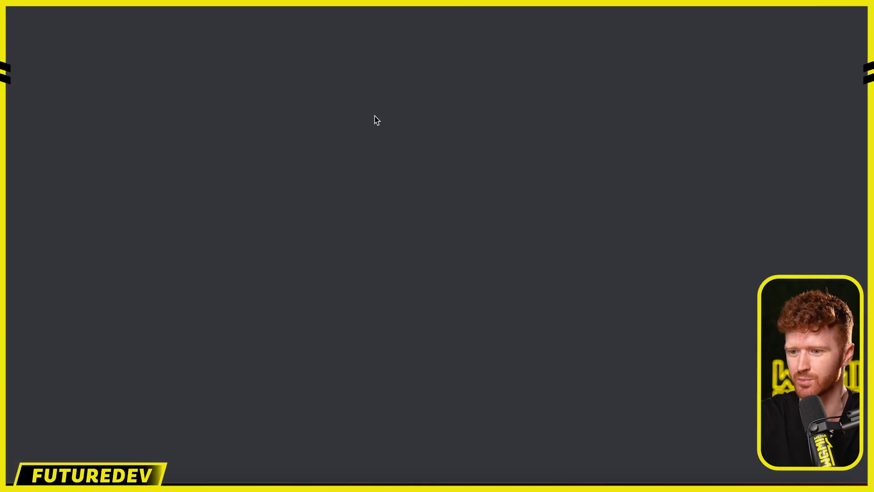
- Submit a preview sign-up with a test email and password, dismiss the in-use alert, open Data
type("test@gmail.com")
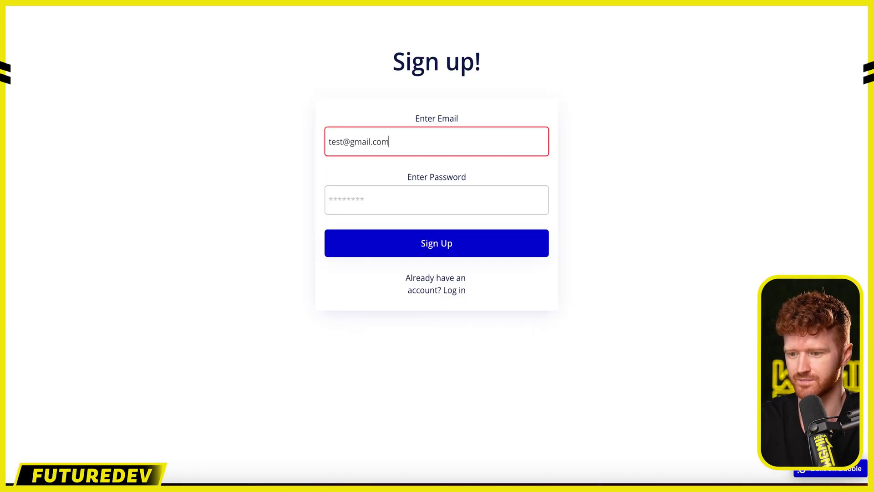
key("Tab")
type("p")
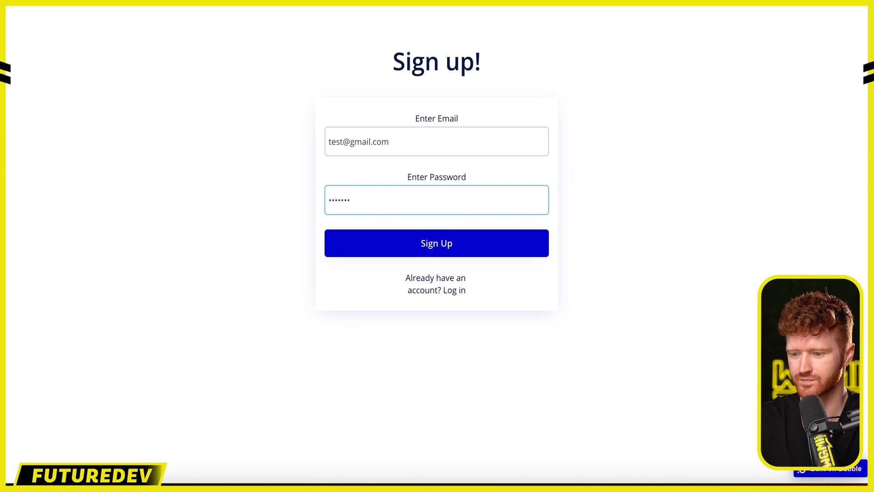
left_click(455, 242)
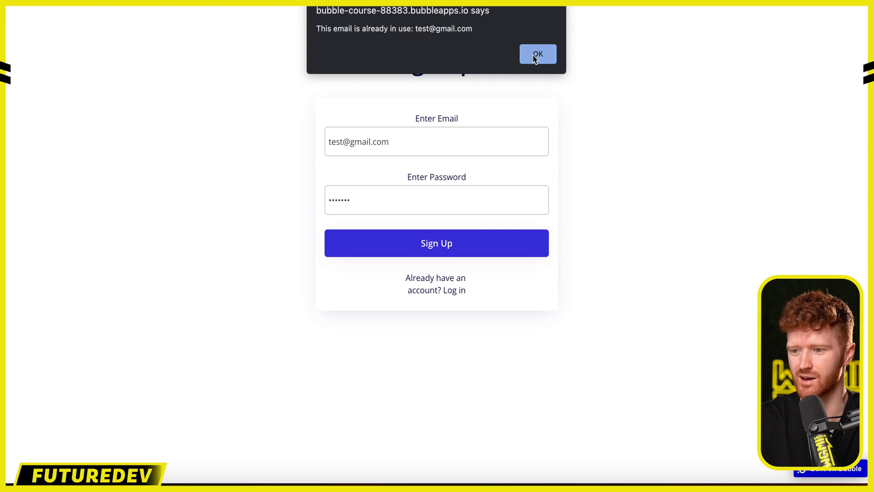
left_click(537, 55)
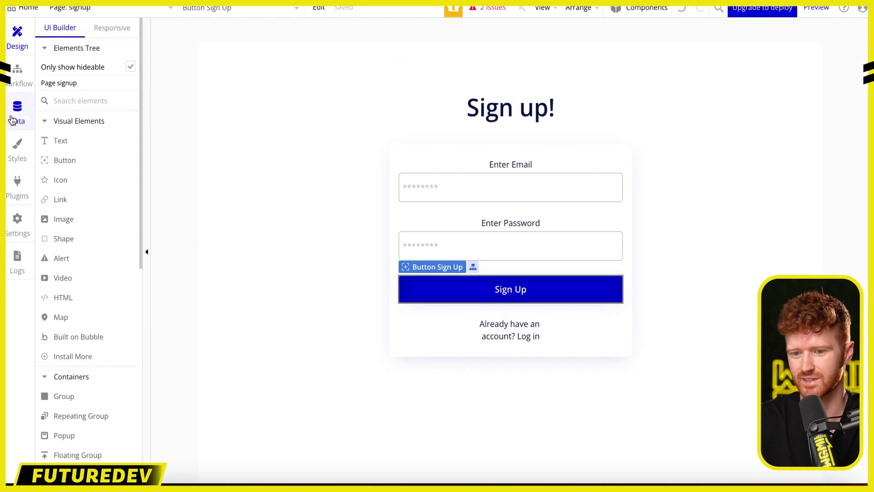
left_click(17, 109)
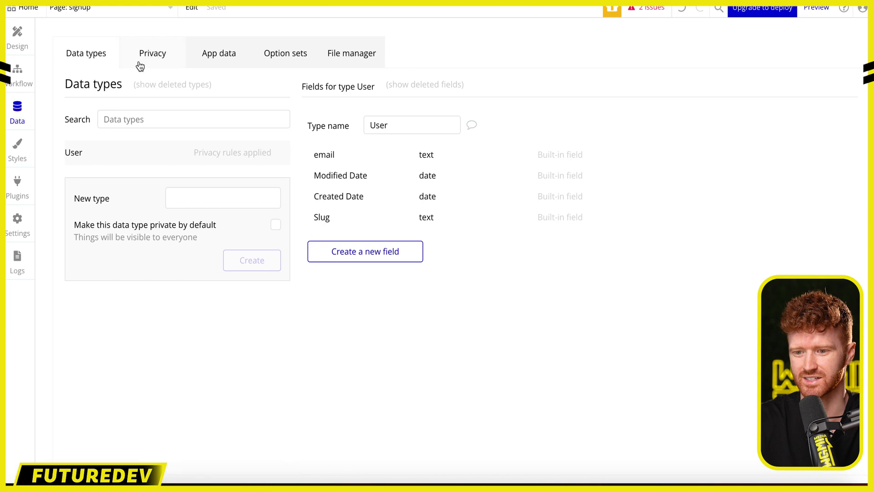
- Open App data to see the single existing user under All Users
left_click(226, 56)
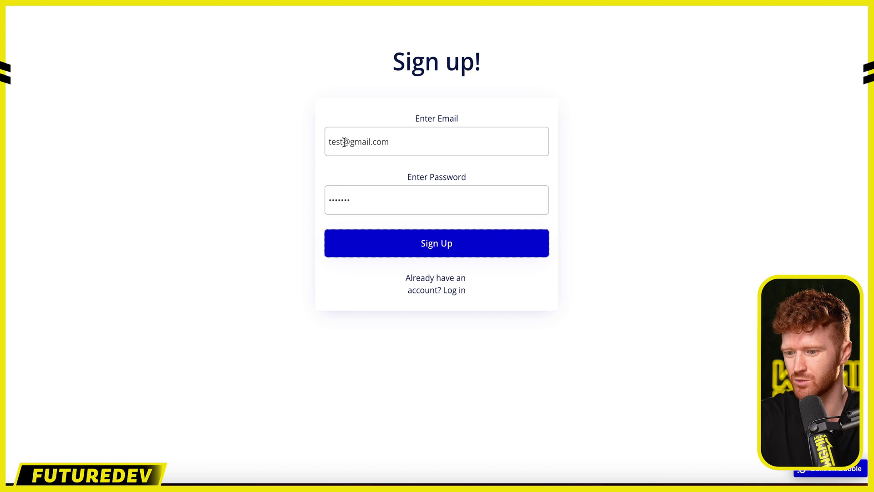
- Sign up a second user by appending '1' to the preview email, then recheck App data
left_click(344, 143)
type("1@gmail.com")
left_click(435, 241)
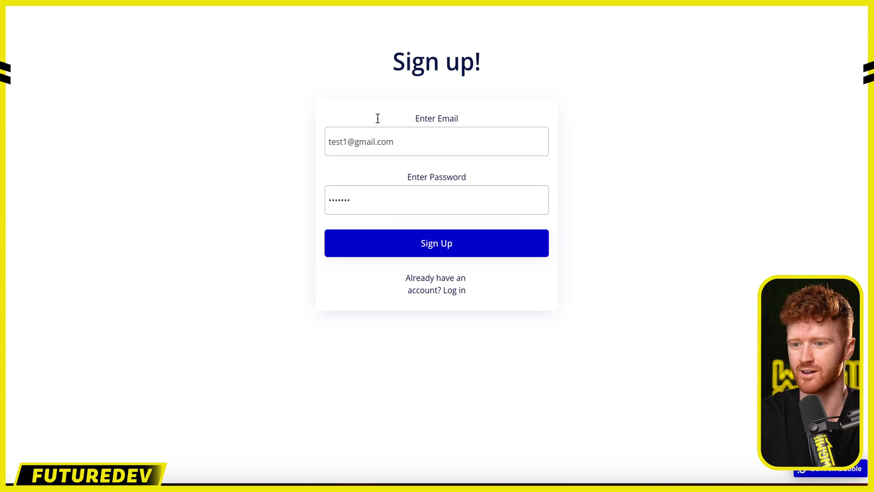
left_click(291, 2)
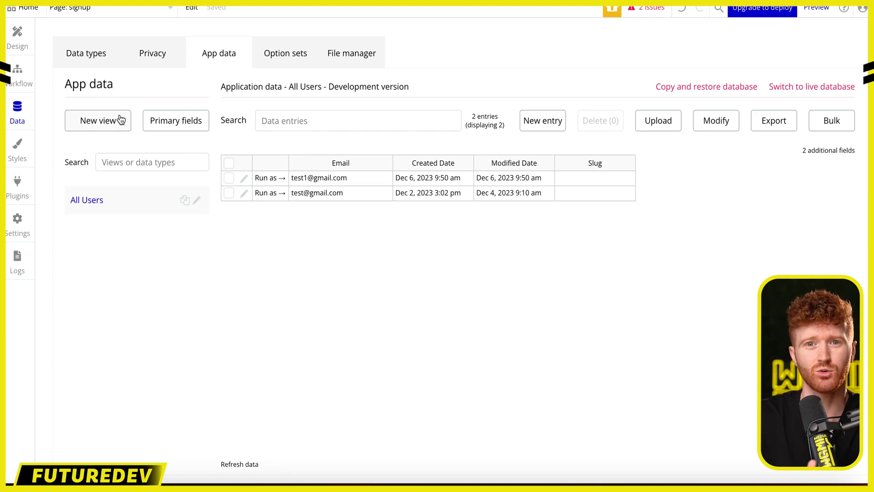
- Return to the Design view and switch the editor to the login page
left_click(20, 37)
left_click(125, 11)
left_click(236, 49)
- Create the Login button's click workflow with 'Log the user in' as step 1
left_click(549, 289)
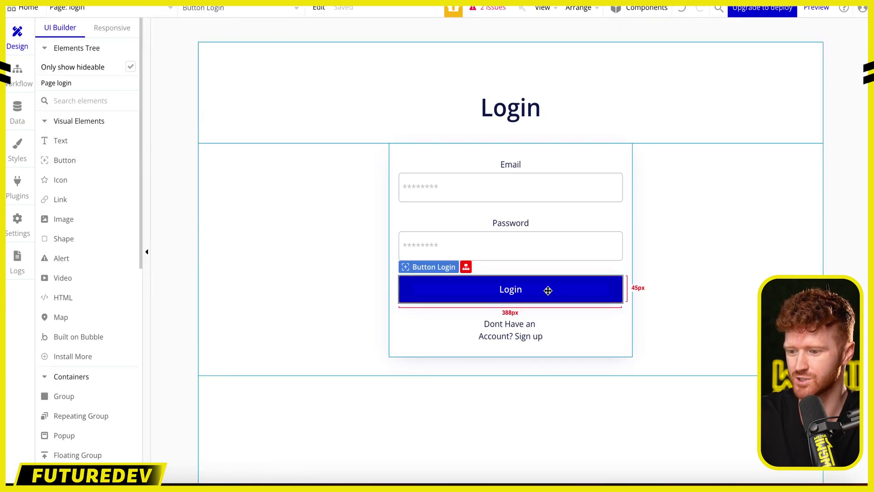
right_click(548, 289)
left_click(583, 189)
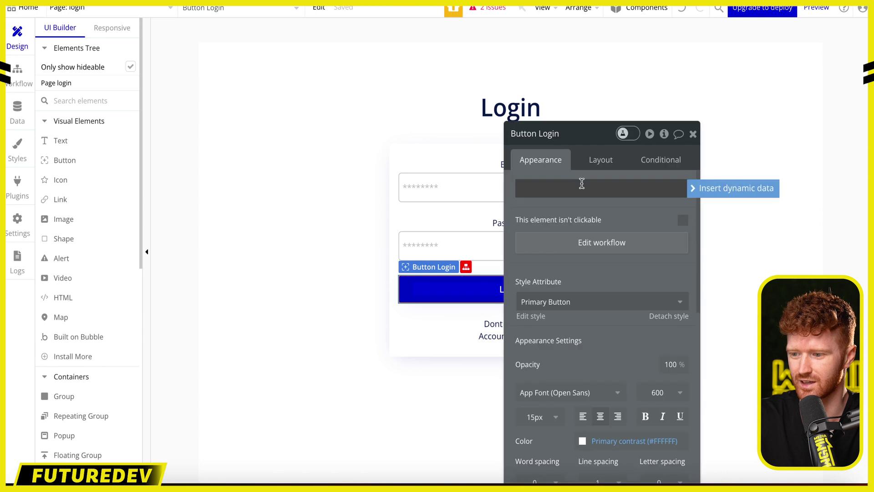
left_click(595, 244)
left_click(207, 227)
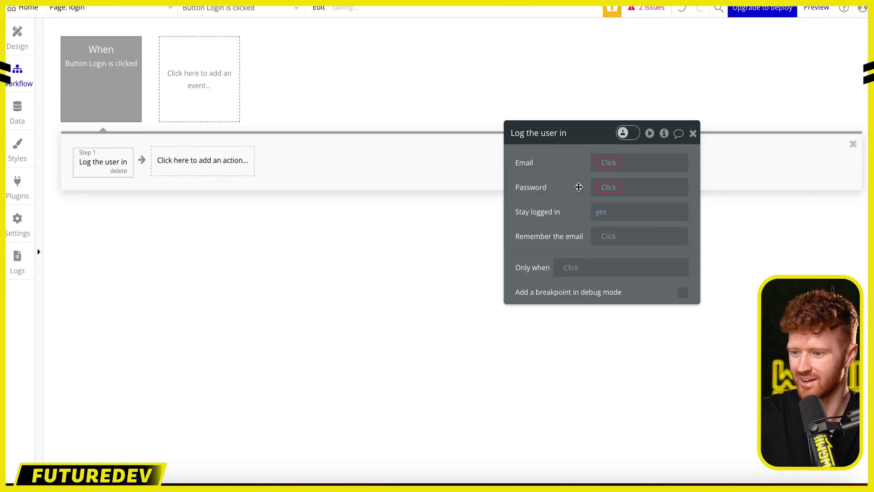
- Set the login Email to Input Email's value
left_click(602, 163)
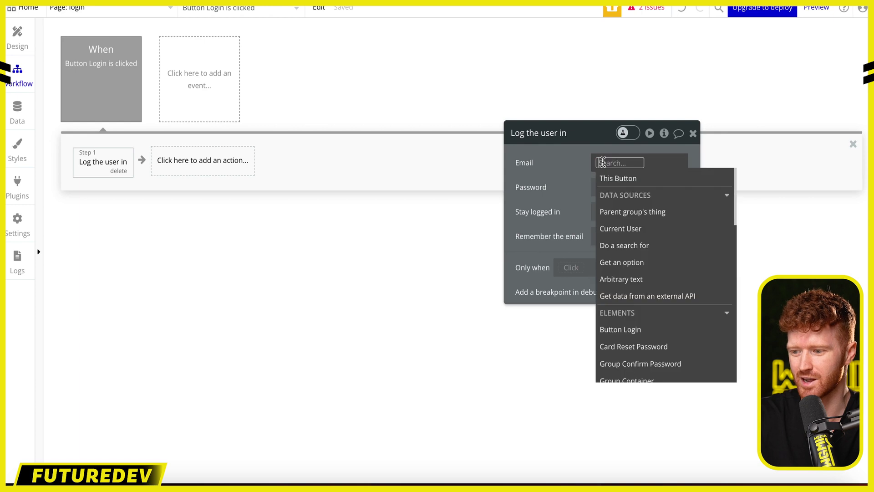
scroll(650, 312, "down", 4)
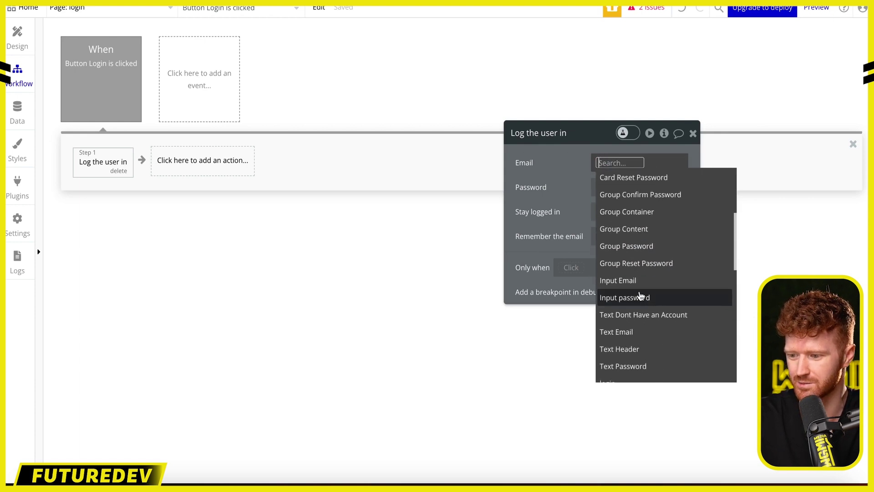
left_click(640, 280)
left_click(663, 195)
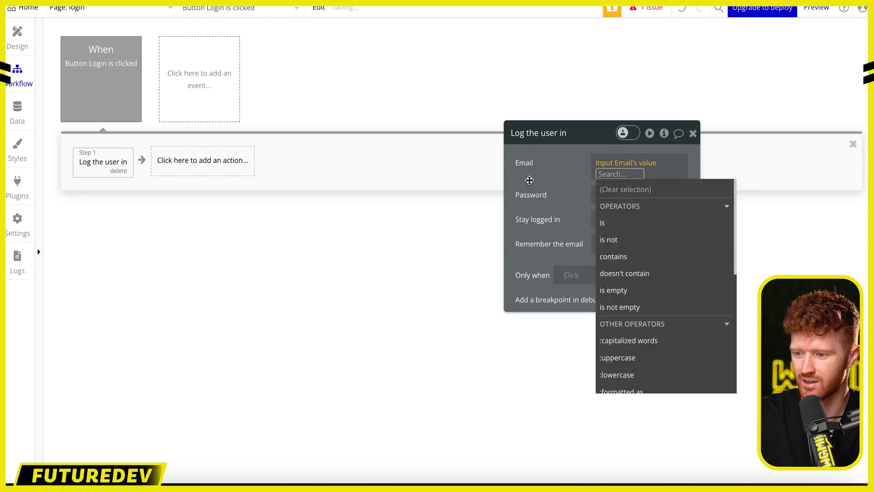
left_click(530, 180)
- Set the login Password to Input password's value and close the step settings
left_click(604, 190)
scroll(657, 317, "down", 3)
scroll(657, 318, "down", 3)
left_click(647, 333)
left_click(635, 235)
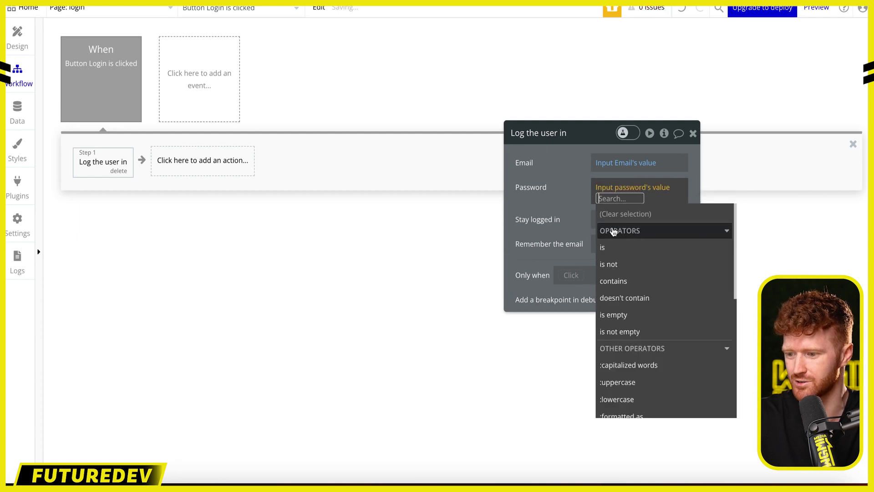
left_click(552, 197)
left_click(693, 133)
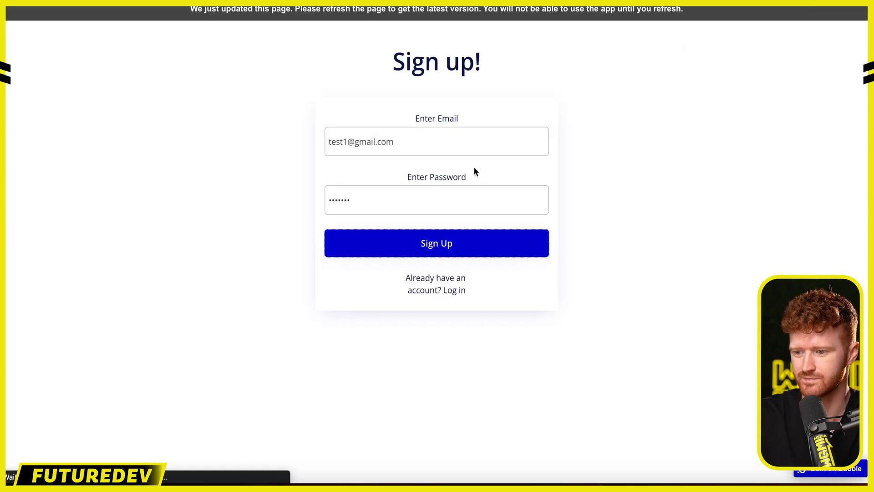
- Sign up a test user in the preview, dismissing Chrome's password warning and save prompt
left_click(429, 139)
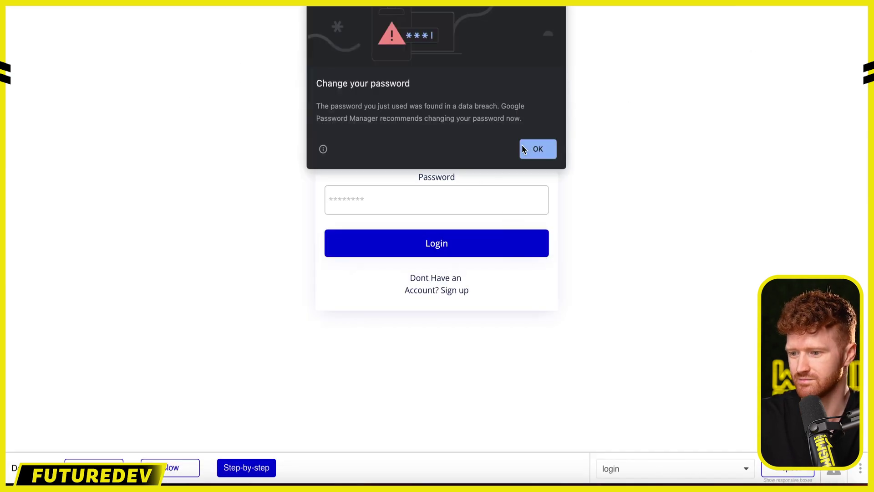
left_click(524, 146)
left_click(692, 9)
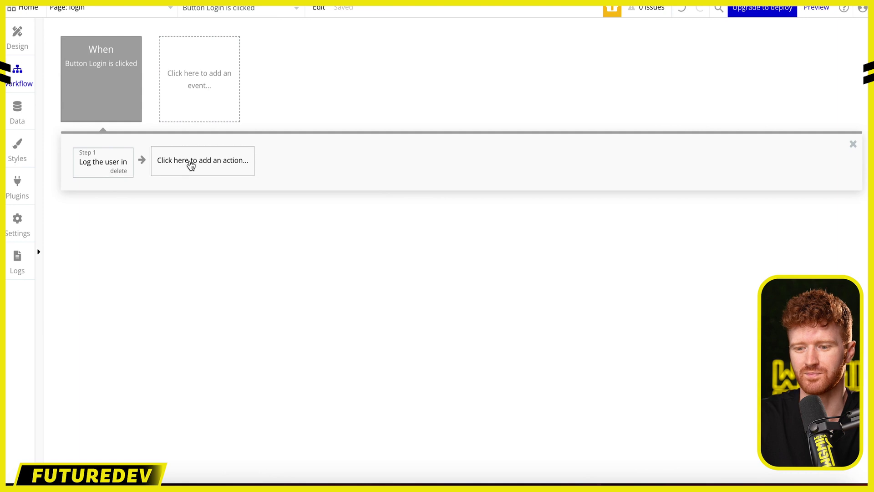
- Add a Navigation 'Go to page' step with destination index to the Login workflow
left_click(189, 163)
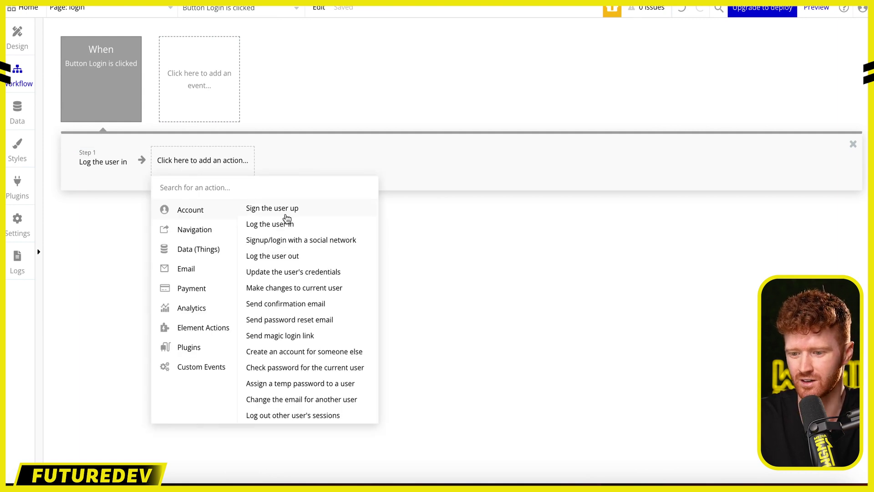
mouse_move(205, 232)
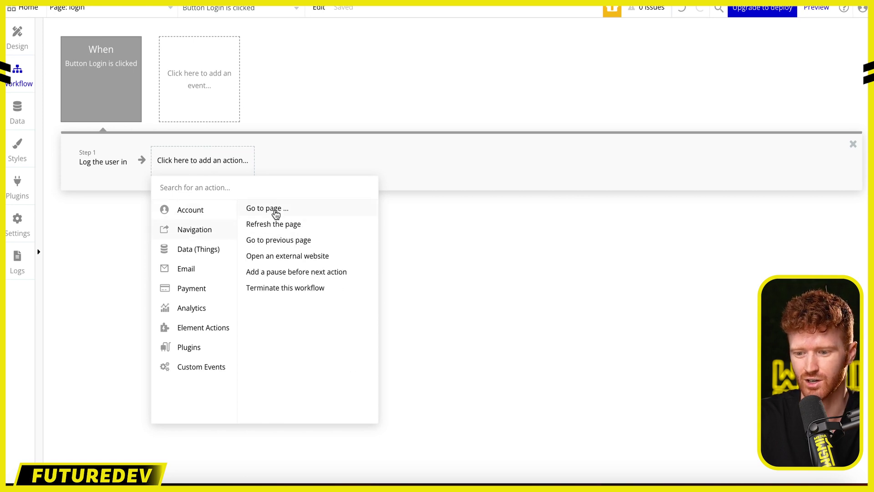
left_click(275, 211)
left_click(629, 165)
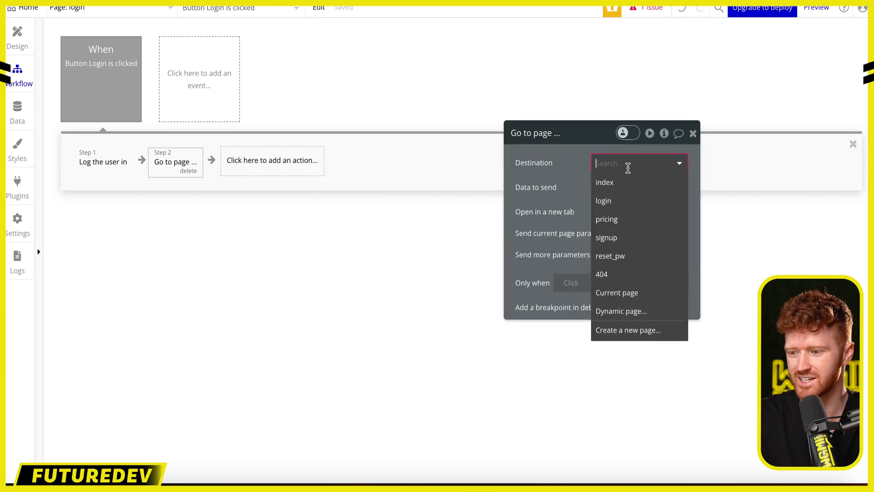
left_click(626, 184)
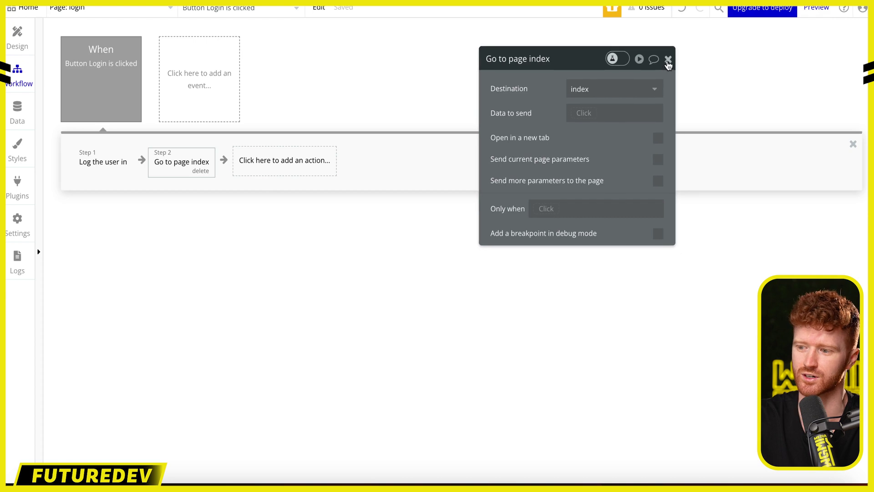
left_click(668, 63)
- Preview the app and try logging in with the test account's email and a password
left_click(810, 12)
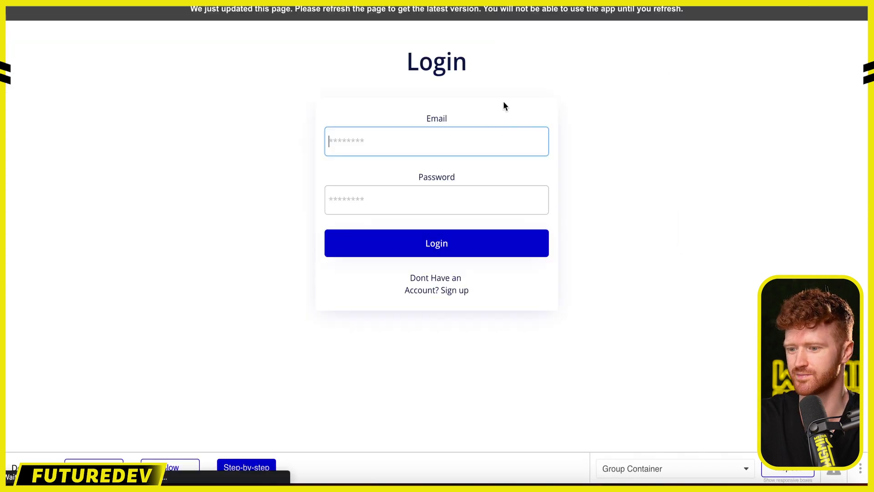
left_click(395, 142)
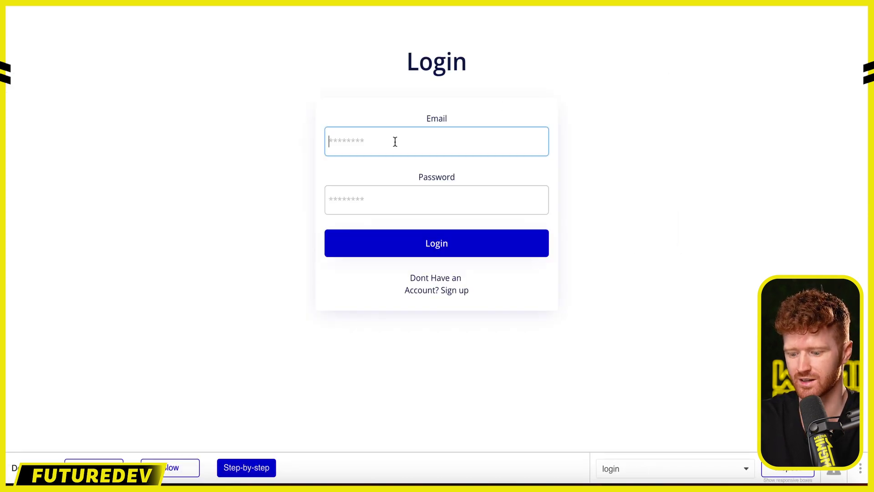
type("test1")
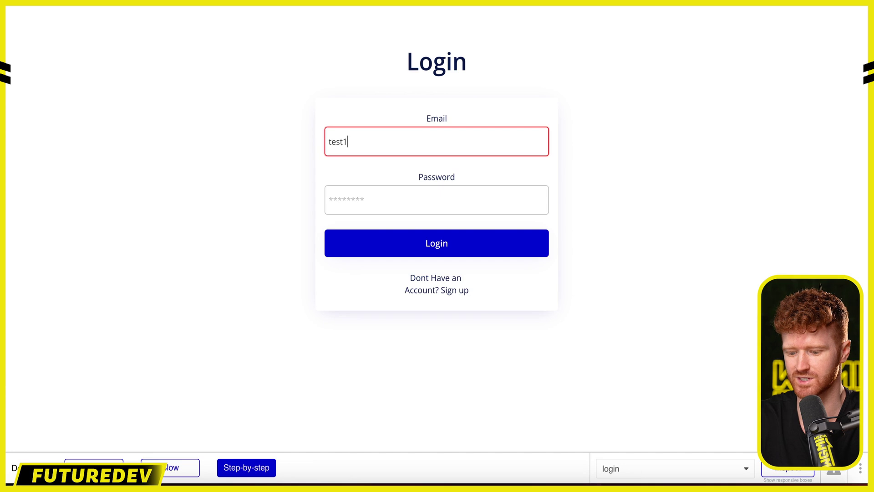
type("@gmail.com")
key("Tab")
type("p")
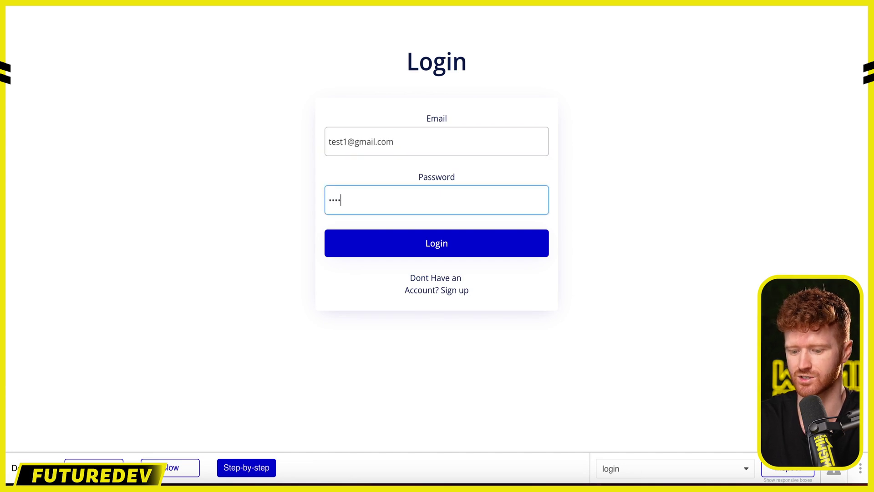
left_click(433, 242)
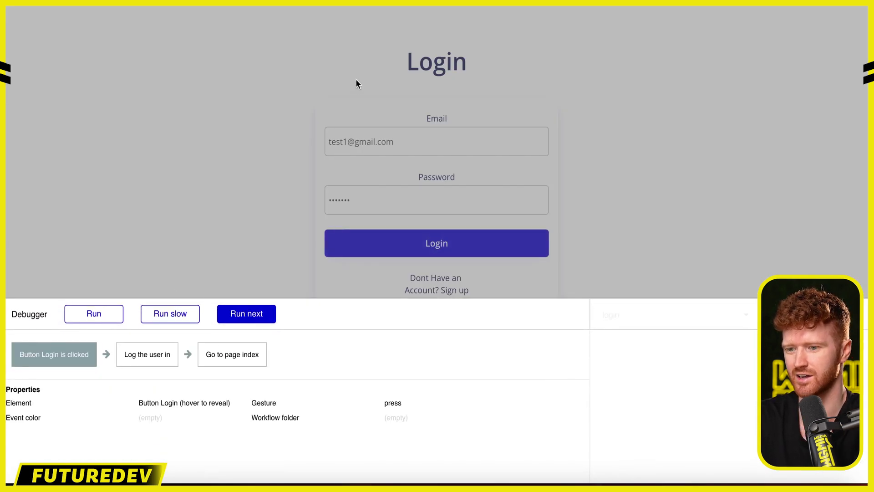
- Reload the preview login page without the debugger and re-enter the test account's email and password
key("BackSpace")
key("BackSpace")
key("Return")
left_click(460, 157)
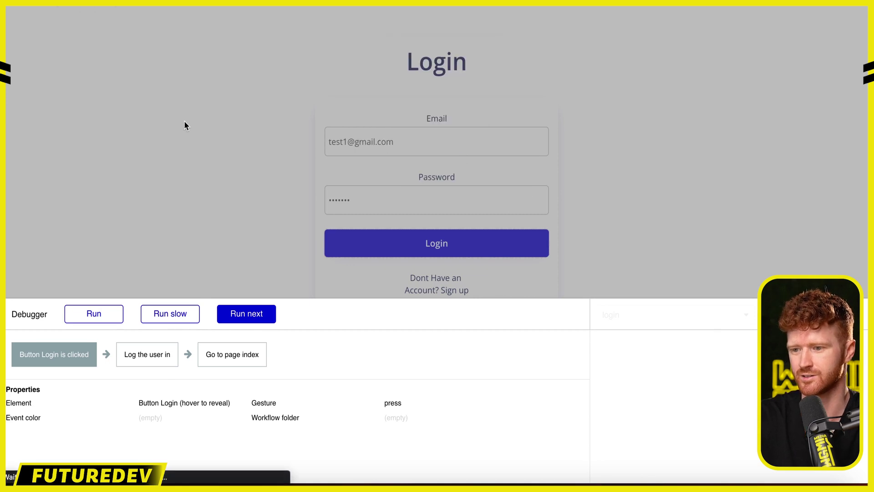
left_click(428, 144)
type("test")
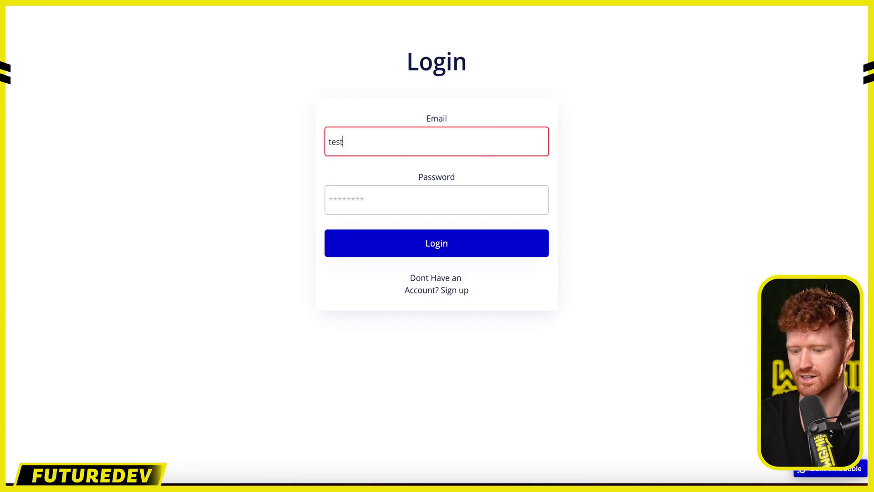
type("1@gmail.com")
key("Tab")
type("test")
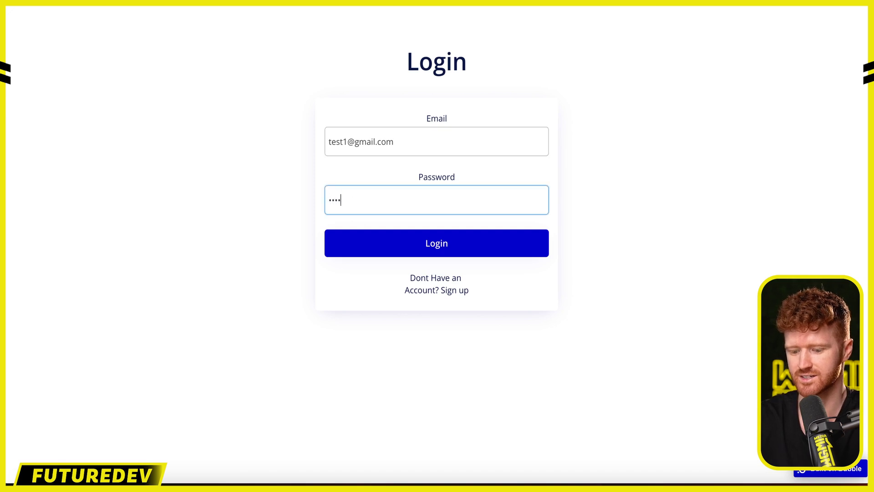
key("Return")
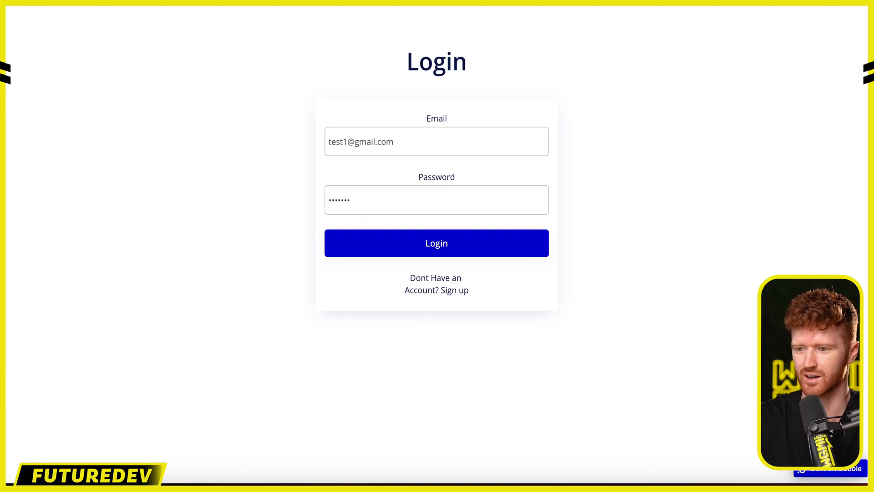
- Log in to reach the index page, dismiss the browser's password prompts, and return to the editor
left_click(431, 245)
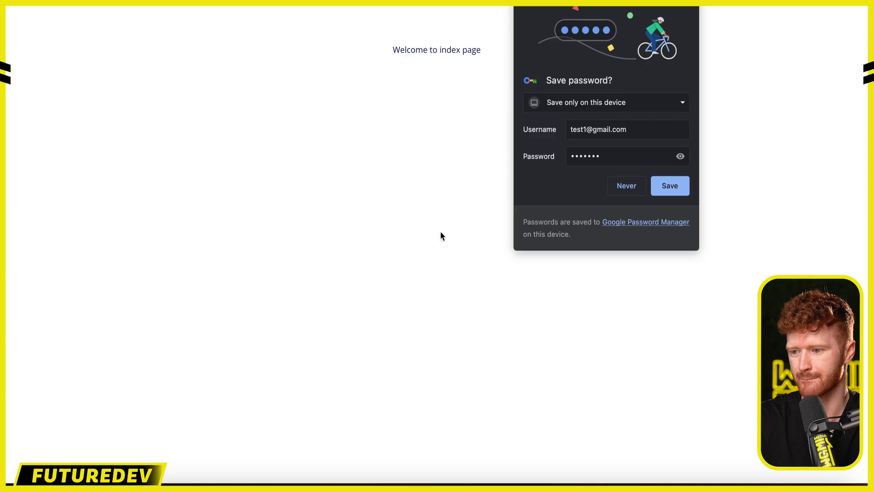
left_click(546, 150)
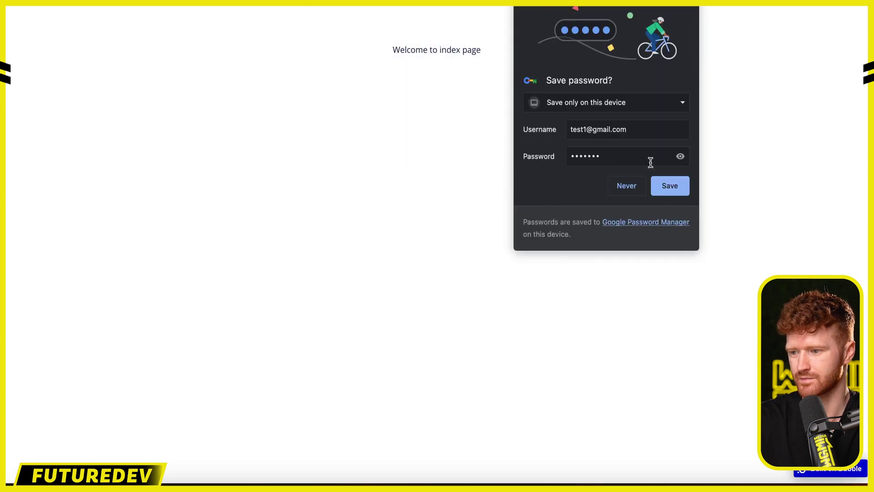
left_click(693, 8)
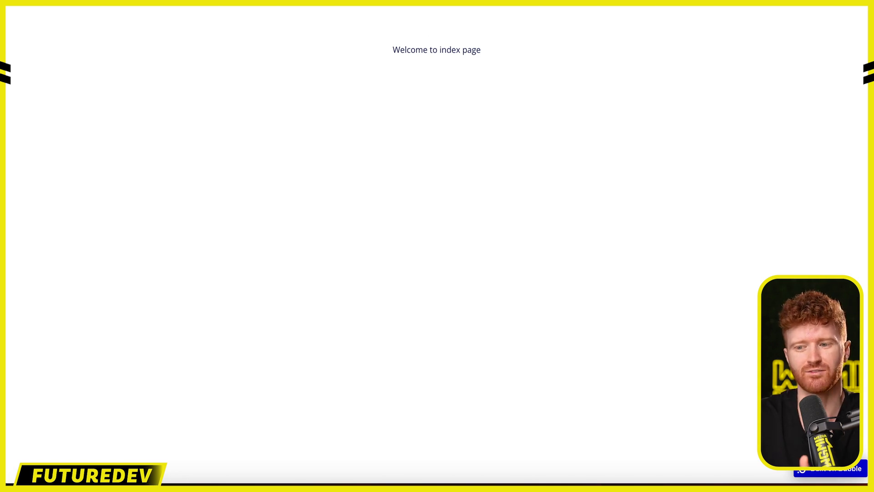
left_click(273, 1)
- Open the signup page in the design editor, then move on to the app's Data section
left_click(22, 38)
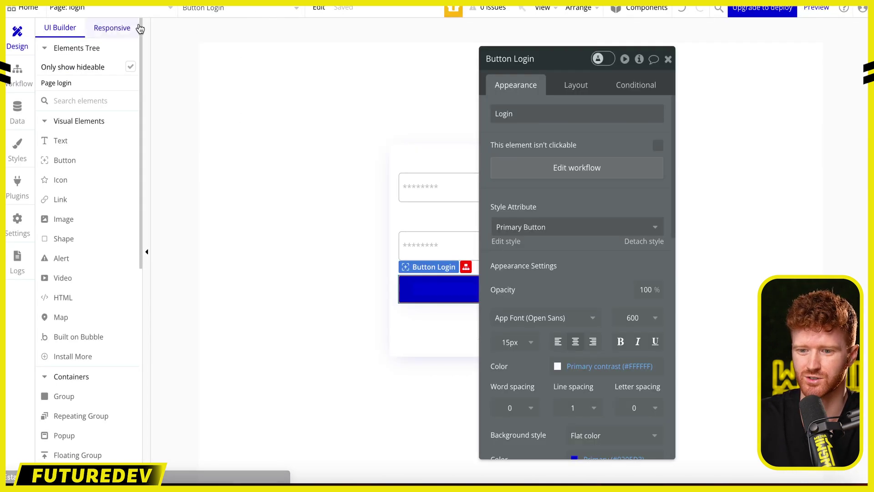
left_click(668, 58)
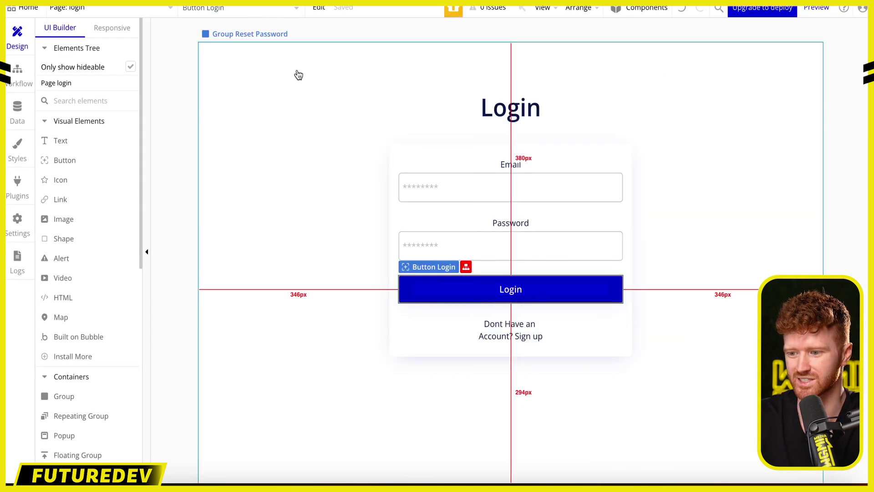
left_click(137, 8)
left_click(272, 67)
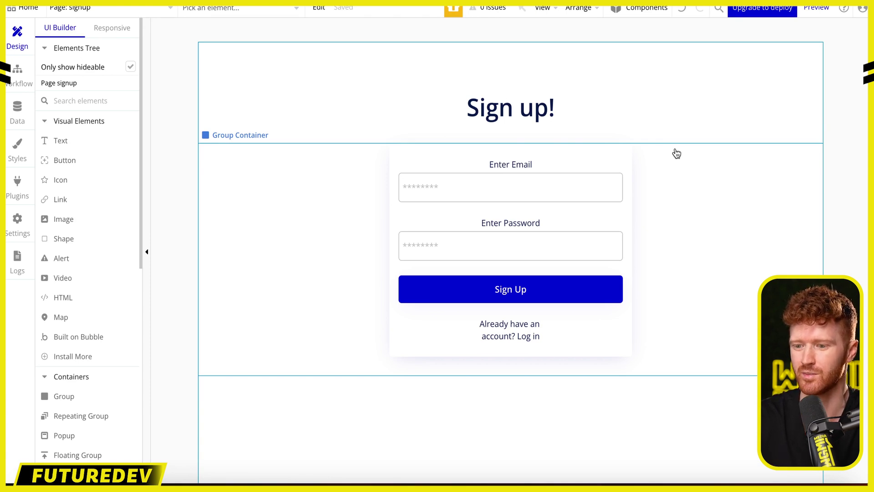
left_click(18, 79)
left_click(18, 114)
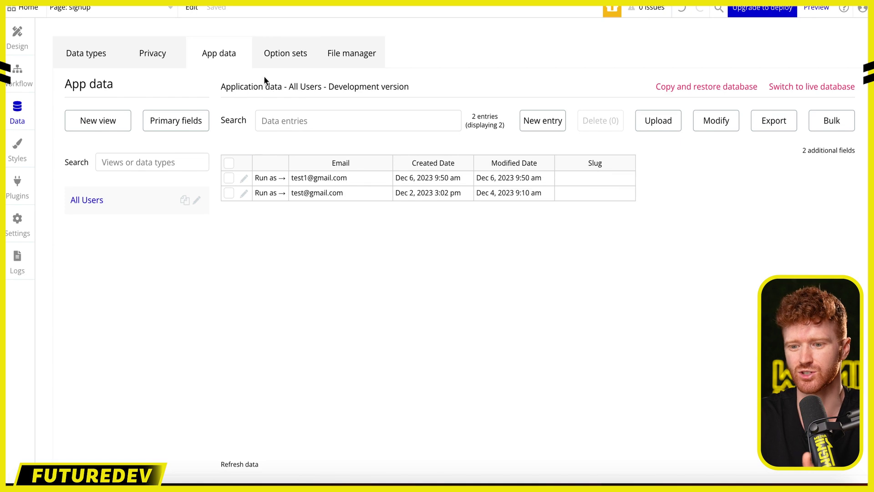
- Create a new text field called 'name' on the User data type
left_click(93, 55)
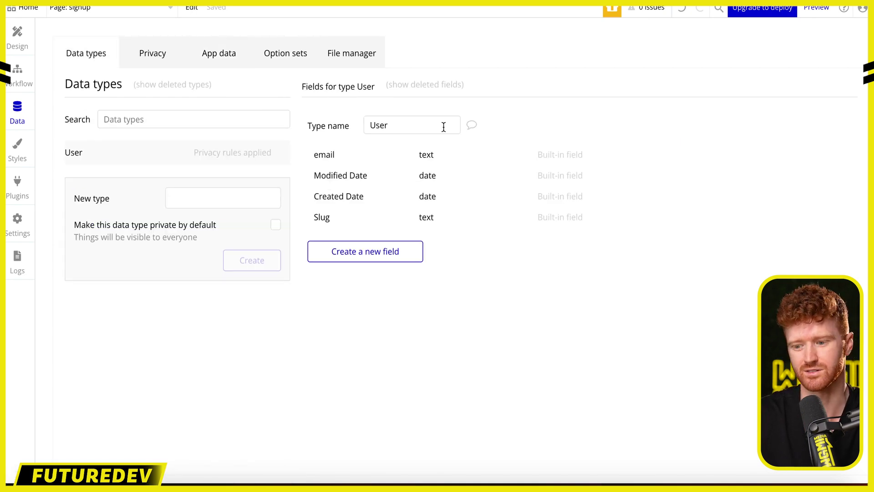
left_click(390, 256)
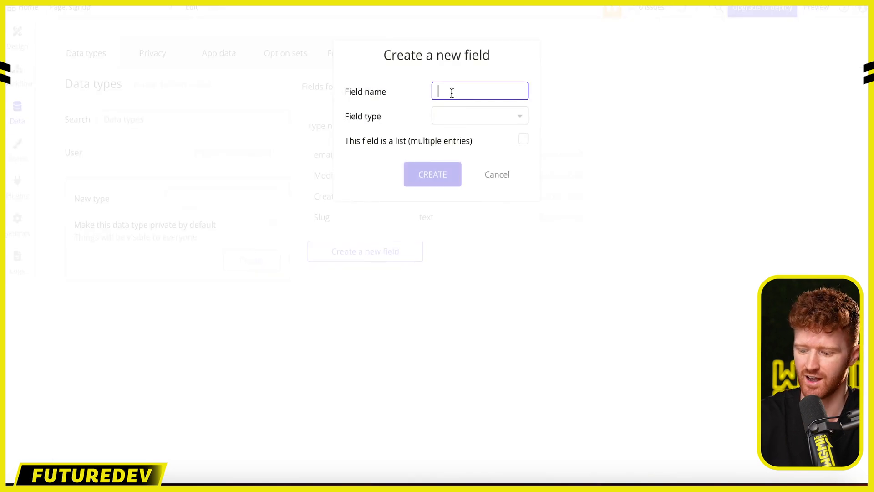
type("name")
left_click(470, 124)
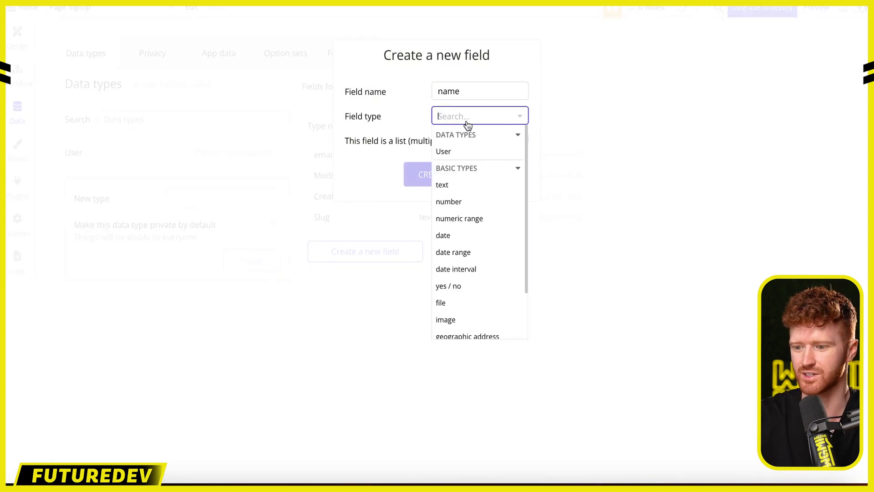
left_click(463, 184)
left_click(431, 178)
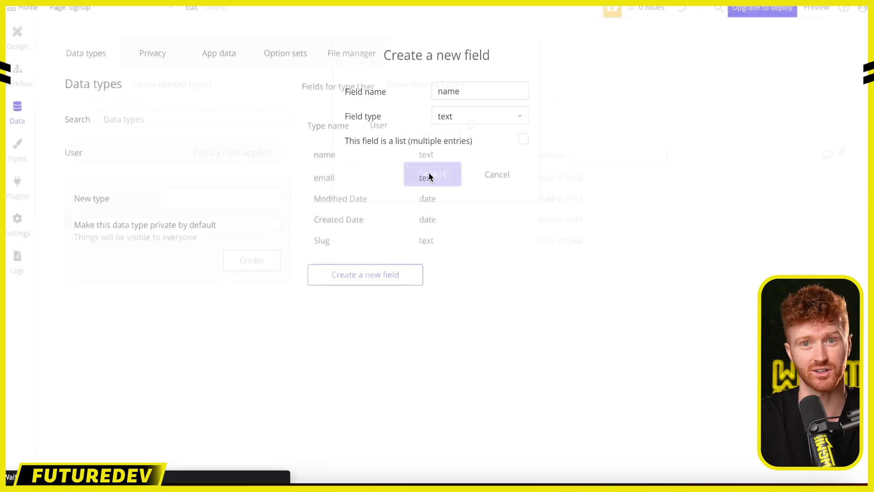